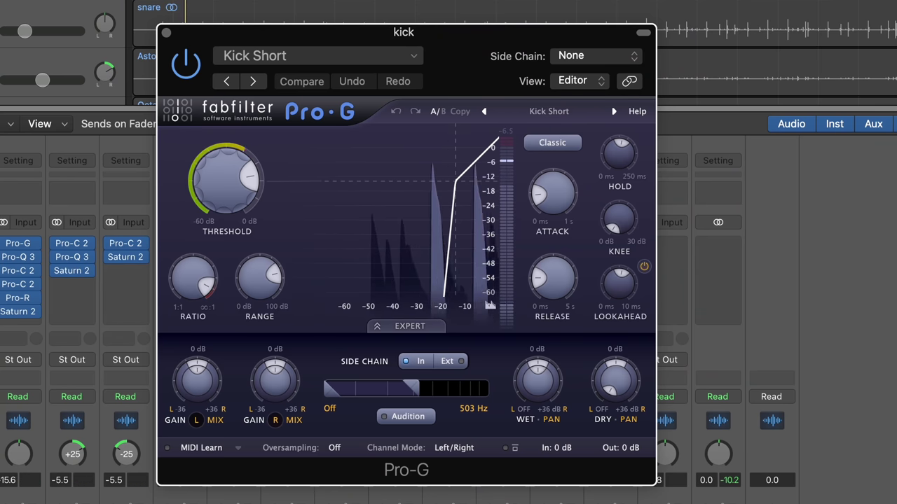
Check the kick's Pro-G and Pro-C 2, then show the snare's Pro-R Snare Plate reverb at 0.56 s.
{"action": "mouse_move", "coordinate": [238, 197]}
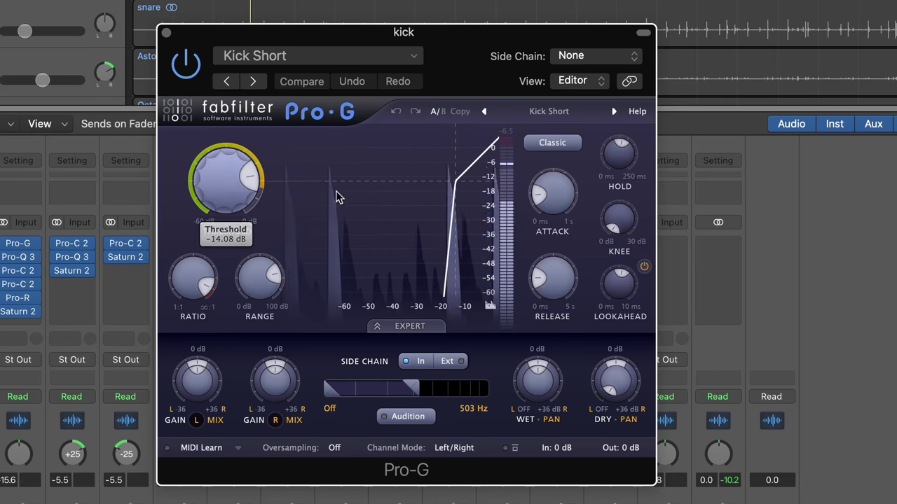
{"action": "mouse_move", "coordinate": [561, 207]}
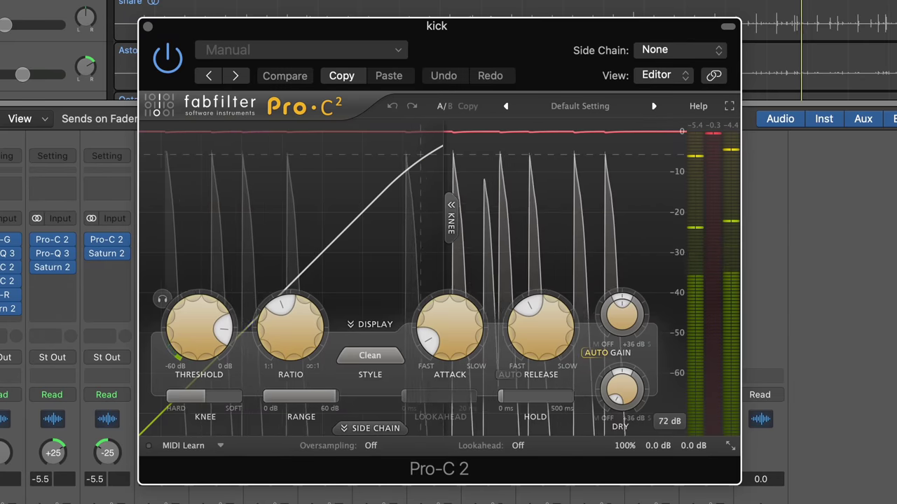
{"action": "mouse_move", "coordinate": [177, 337]}
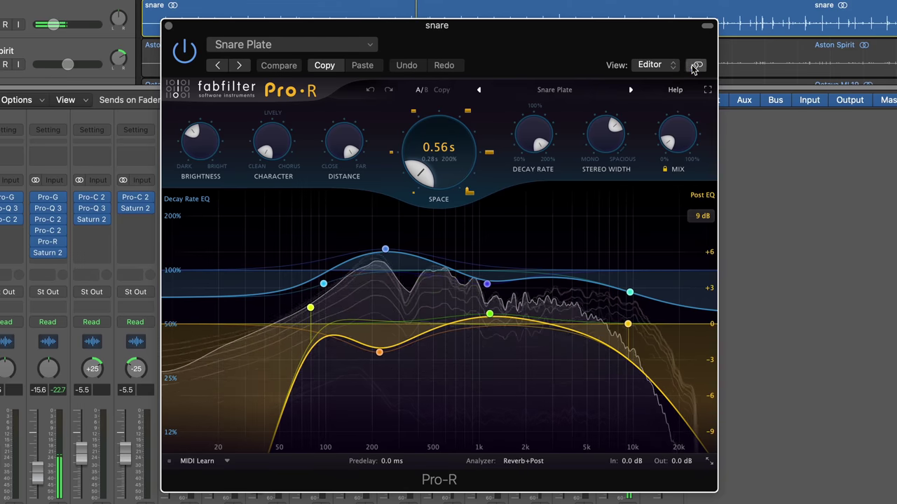
Open the snare's Saturn 2, start playback, and check the Aston Spirit track's Saturn 2.
{"action": "mouse_move", "coordinate": [54, 257]}
{"action": "left_click", "coordinate": [90, 219]}
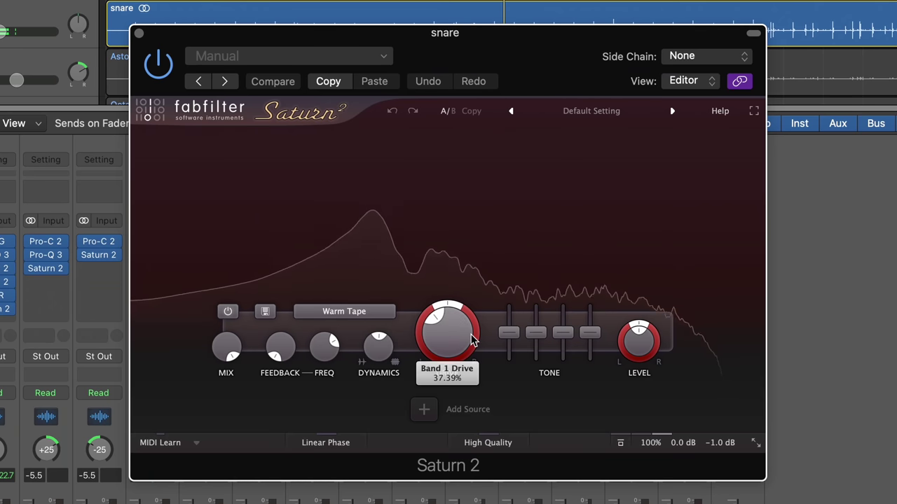
{"action": "mouse_move", "coordinate": [472, 340]}
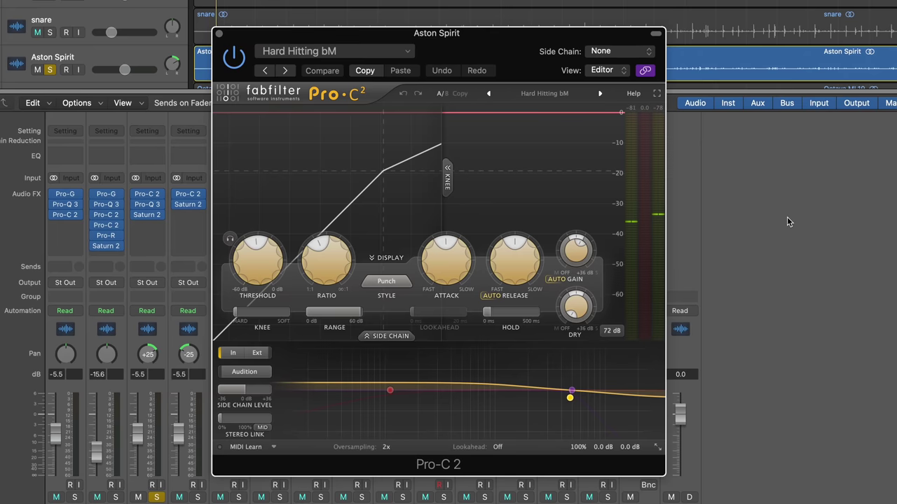
{"action": "key", "text": "space"}
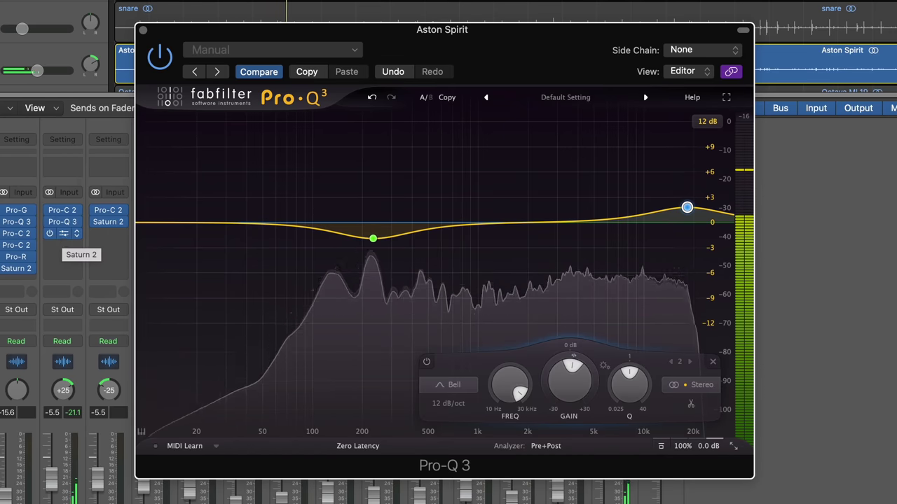
{"action": "left_click", "coordinate": [64, 234]}
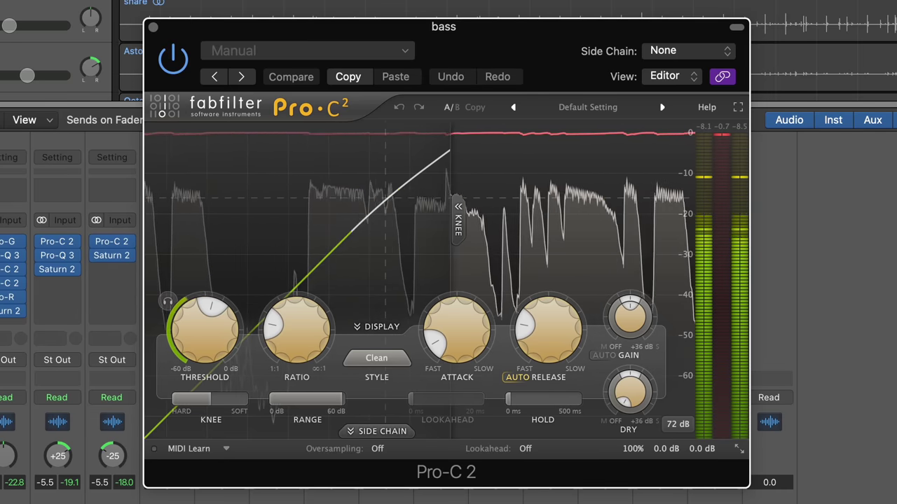
Inspect the bass Pro-Q 3 dynamic bell band at 1093.1 Hz, +1.89 dB, then stop playback.
{"action": "mouse_move", "coordinate": [51, 243]}
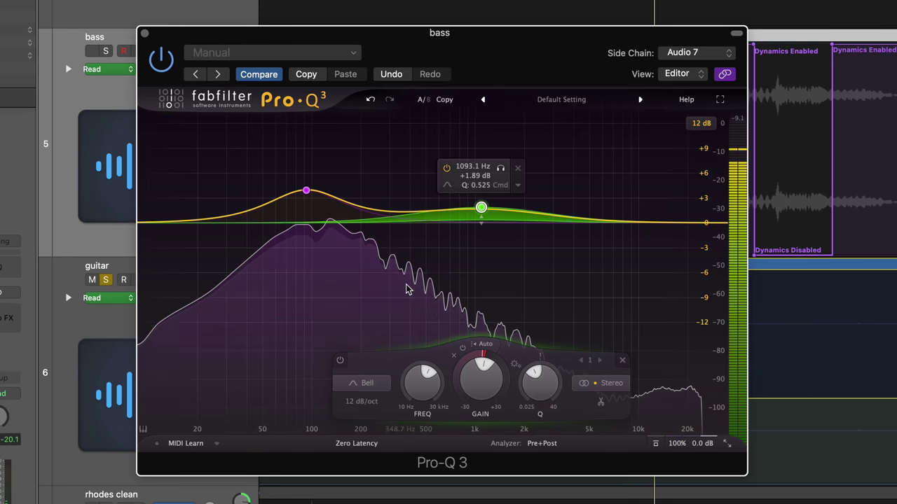
{"action": "mouse_move", "coordinate": [474, 360]}
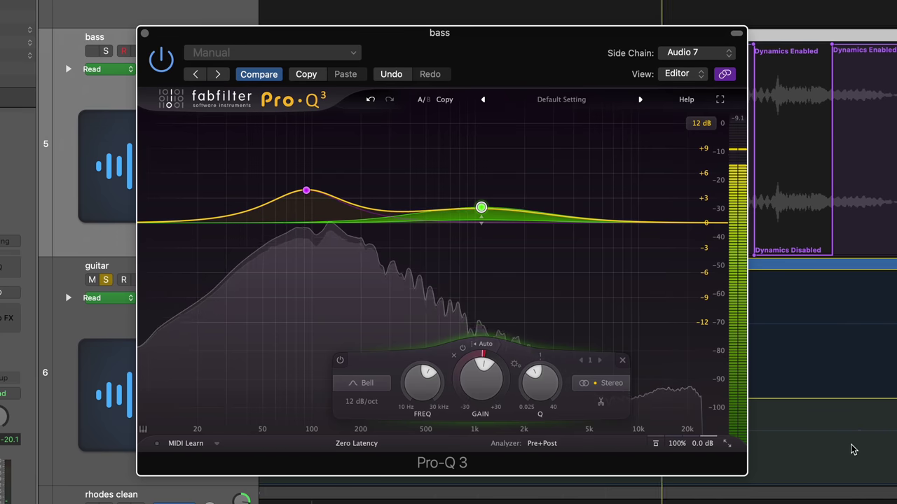
{"action": "key", "text": "space"}
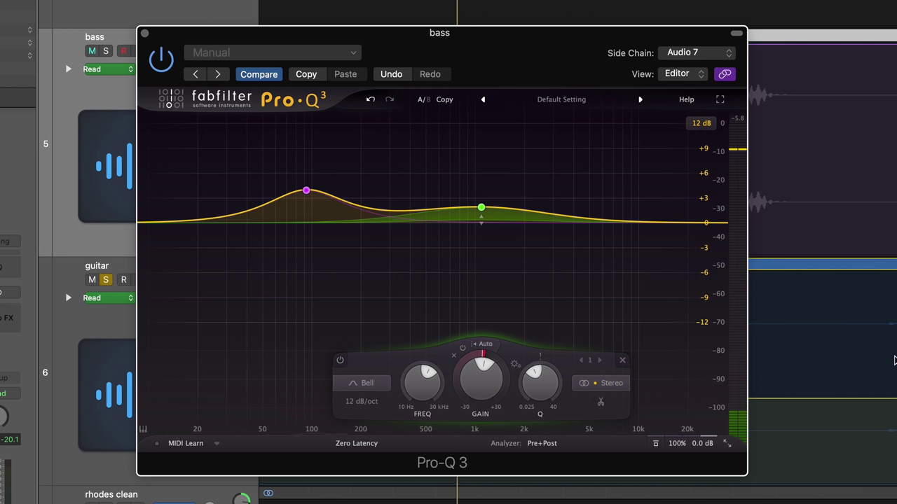
Step through the guitar track's Pro-C 2, Pro-Q 3 and Pro-R reverb (0.60 s).
{"action": "left_click", "coordinate": [145, 34]}
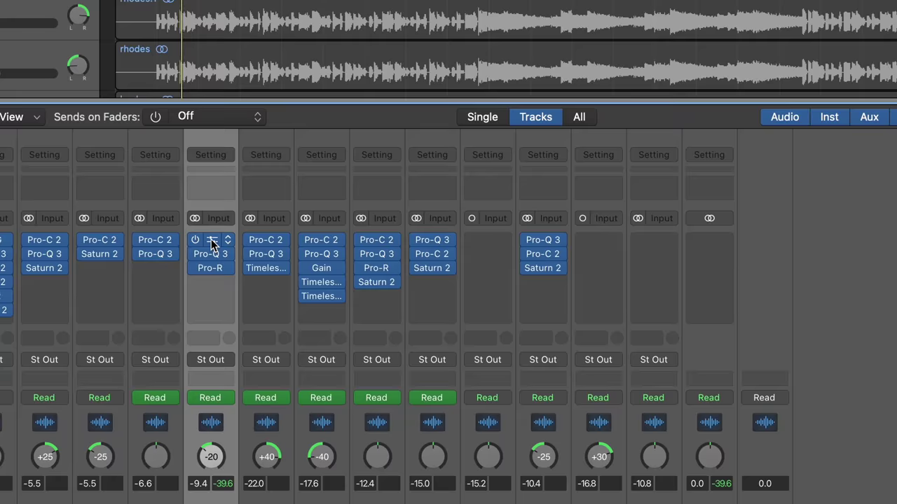
{"action": "left_click", "coordinate": [215, 246]}
{"action": "left_click_drag", "start_coordinate": [443, 33], "coordinate": [468, 34]}
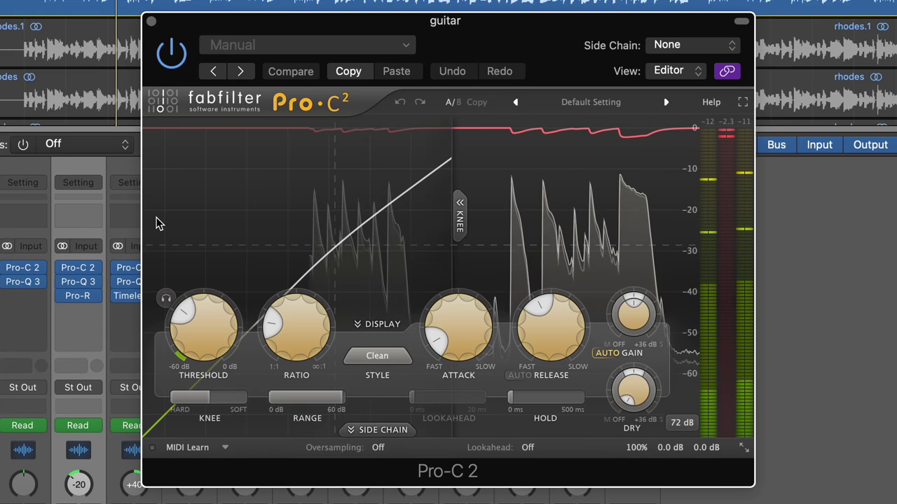
{"action": "left_click", "coordinate": [85, 284]}
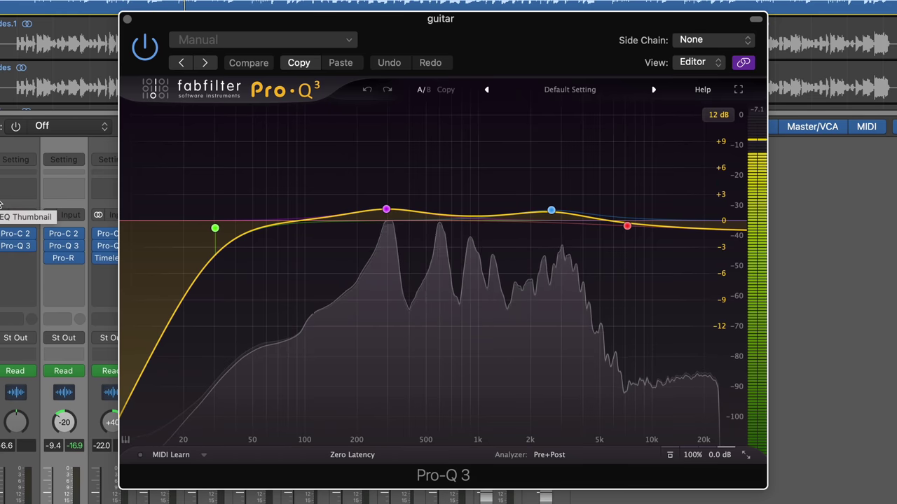
{"action": "left_click", "coordinate": [65, 260]}
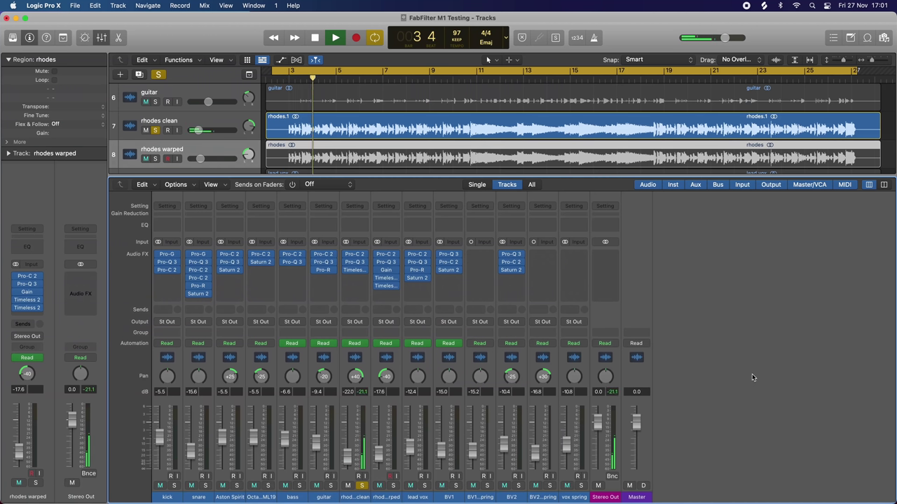
Select rhodes clean and rhodes warped, then show the warped track's Timeless 2 Weary suitcase TK delay.
{"action": "key", "text": "Up"}
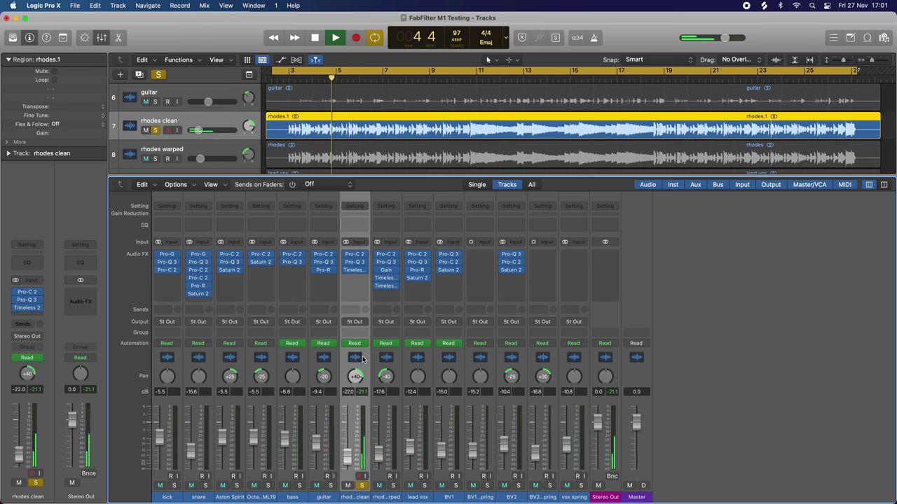
{"action": "left_click", "coordinate": [393, 485]}
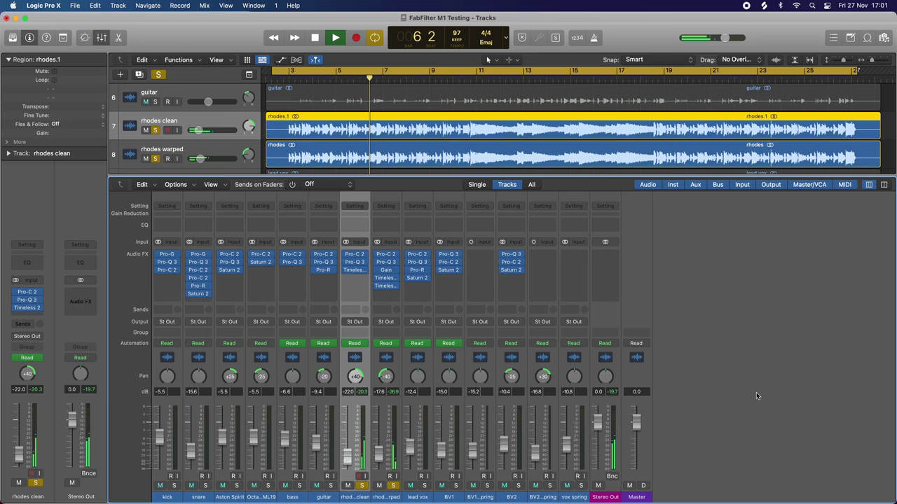
{"action": "mouse_move", "coordinate": [386, 281]}
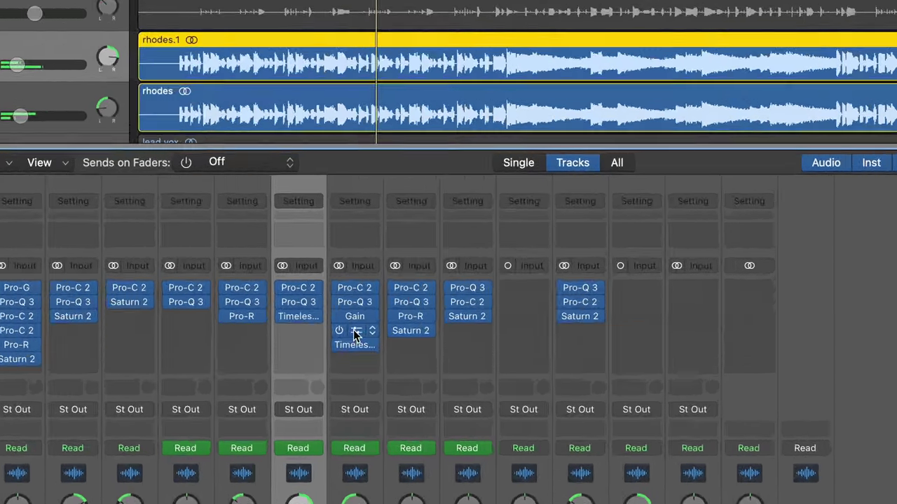
{"action": "left_click", "coordinate": [356, 333]}
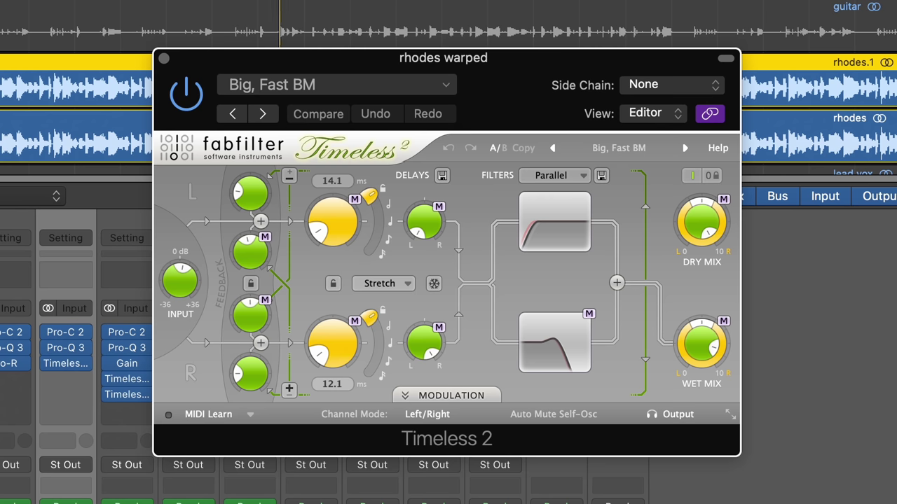
{"action": "left_click", "coordinate": [128, 395]}
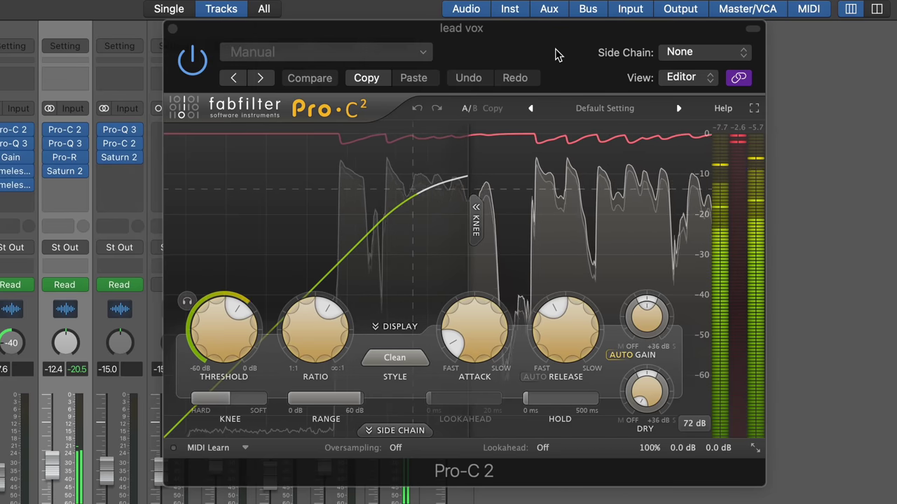
Review the lead vox Pro-C 2, Pro-Q 3 and Pro-R (0.81 s), repositioning the plugin windows.
{"action": "left_click_drag", "start_coordinate": [556, 54], "coordinate": [555, 45]}
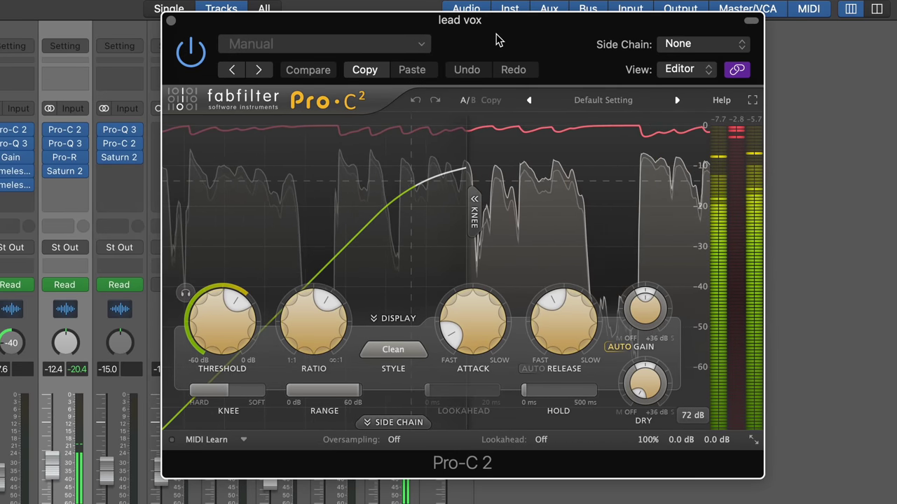
{"action": "mouse_move", "coordinate": [60, 160]}
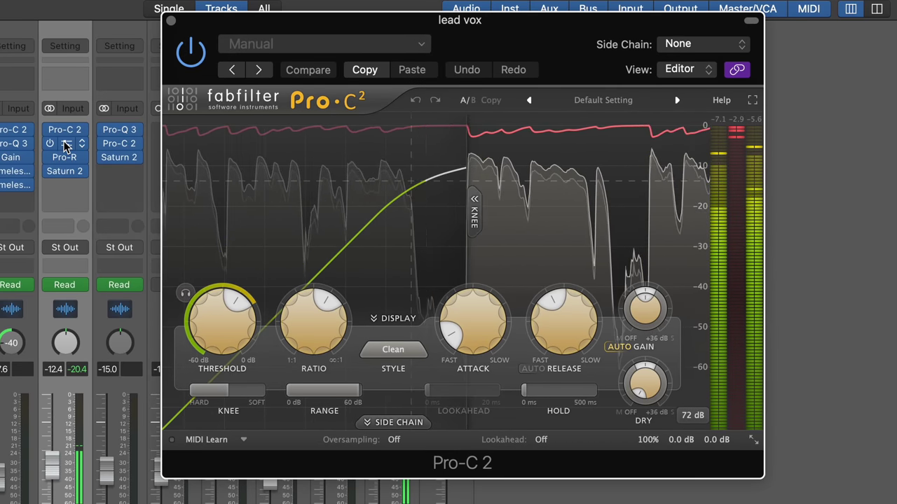
{"action": "left_click", "coordinate": [64, 143]}
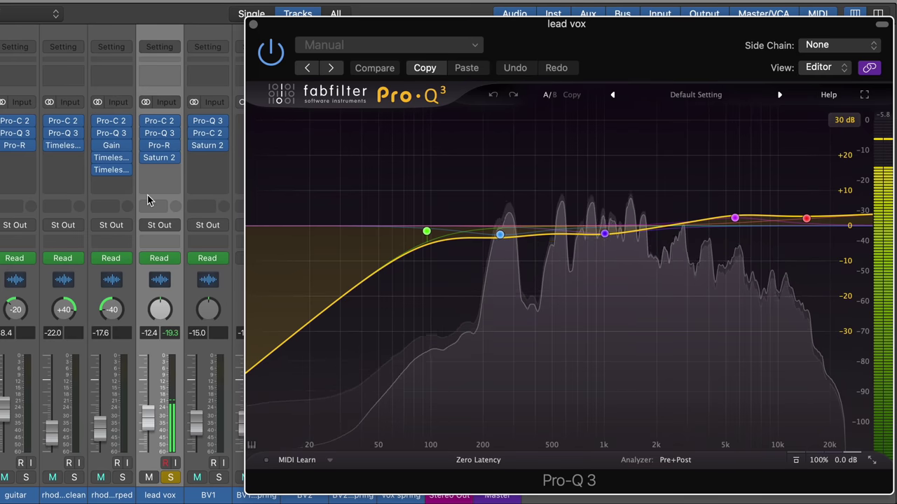
{"action": "left_click", "coordinate": [158, 145]}
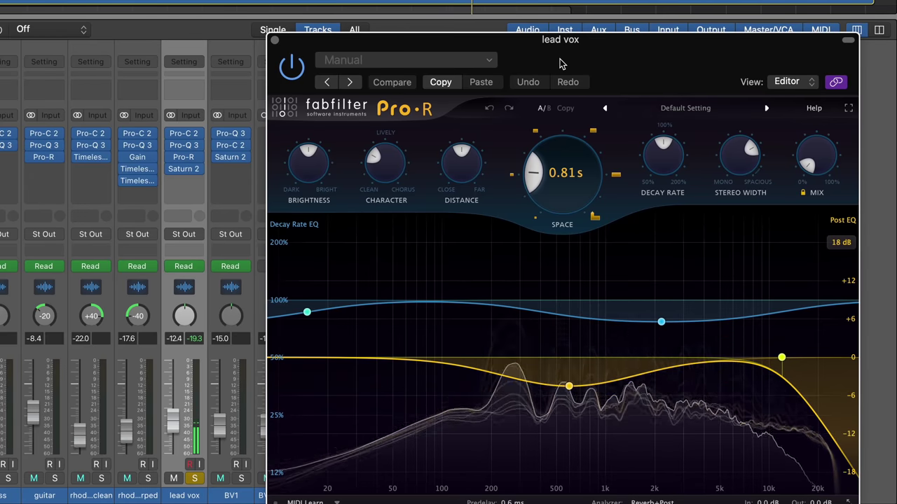
{"action": "left_click_drag", "start_coordinate": [557, 57], "coordinate": [462, 0]}
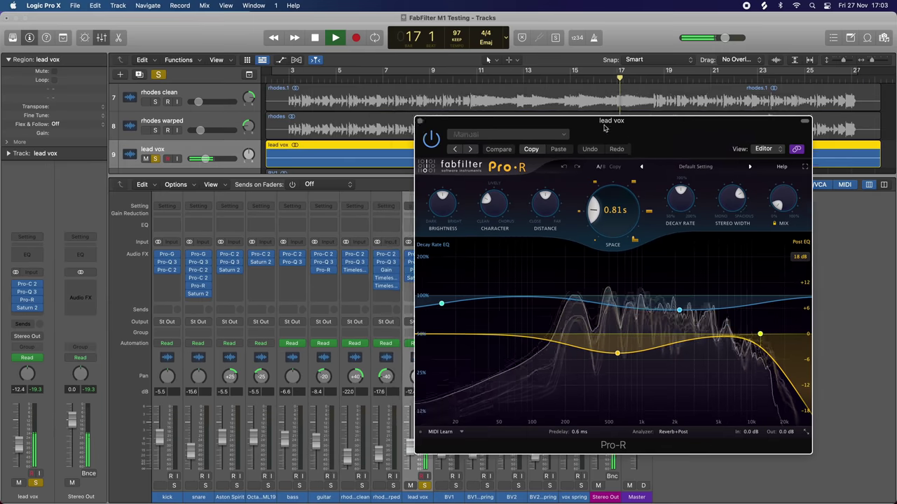
{"action": "left_click_drag", "start_coordinate": [605, 127], "coordinate": [624, 83]}
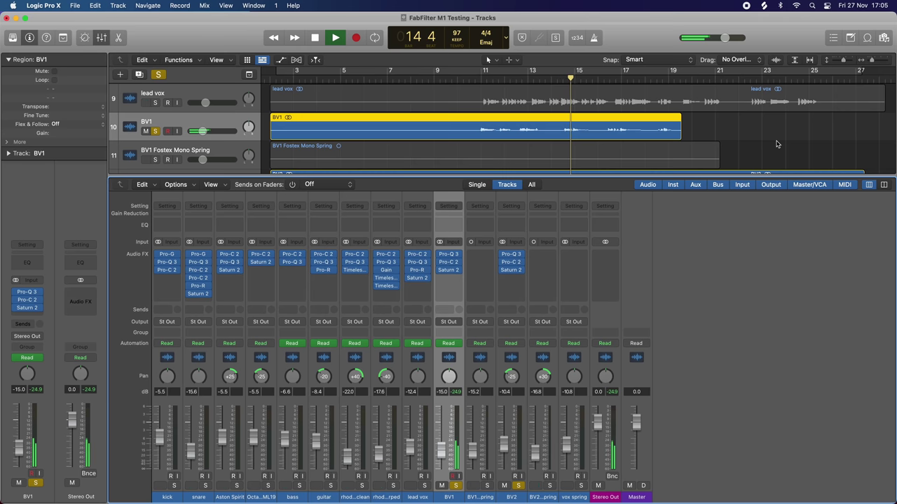
Solo the BV1 Fostex Mono Spring and BV2 spring tracks.
{"action": "scroll", "coordinate": [777, 144], "scroll_direction": "down", "scroll_amount": 3}
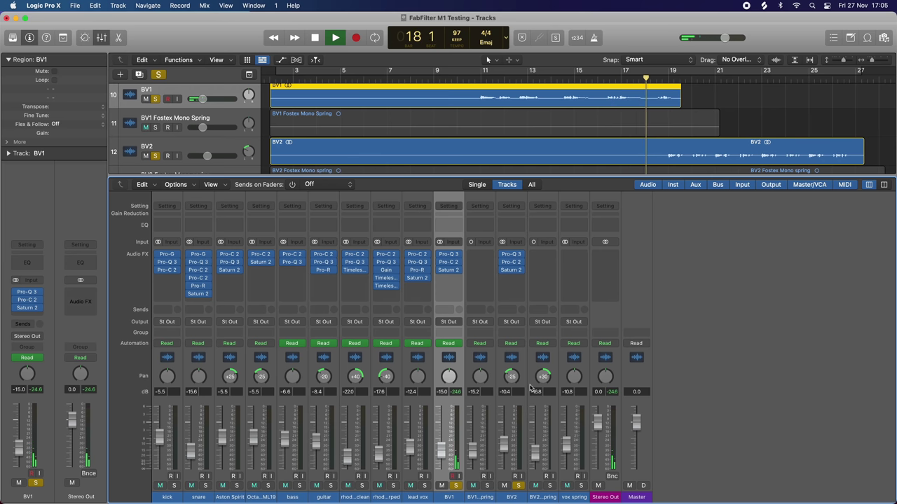
{"action": "left_click", "coordinate": [488, 486]}
{"action": "left_click", "coordinate": [549, 485]}
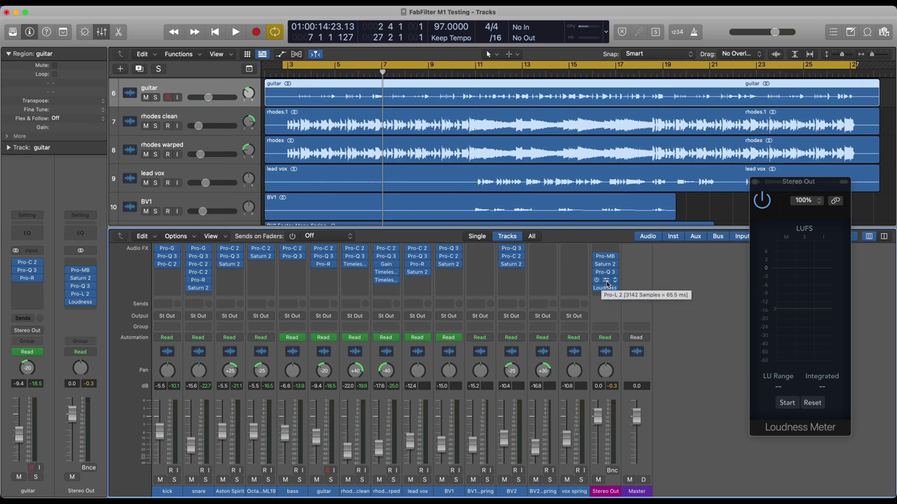
Open the Stereo Out Pro-L 2 limiter and show its oversampling list, currently 32x.
{"action": "left_click", "coordinate": [607, 284]}
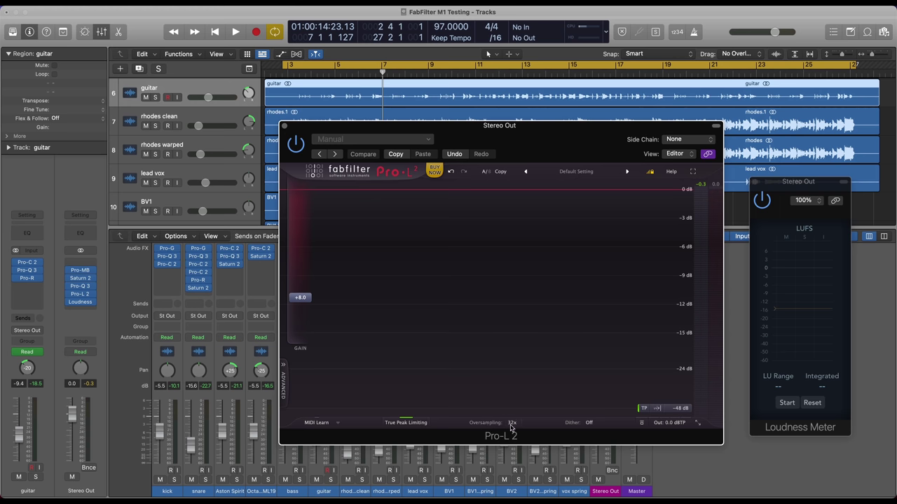
{"action": "left_click", "coordinate": [514, 424]}
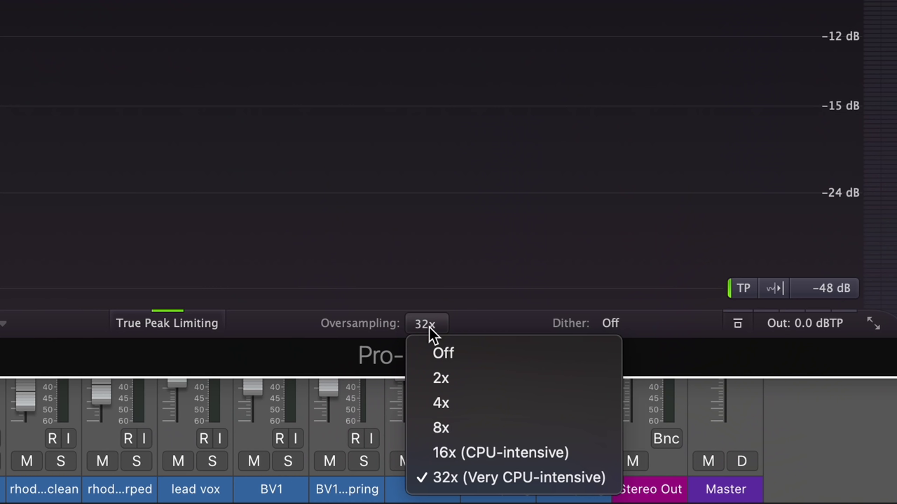
Dismiss the oversampling list, keeping the Pro-L 2 at 32x.
{"action": "left_click", "coordinate": [428, 326]}
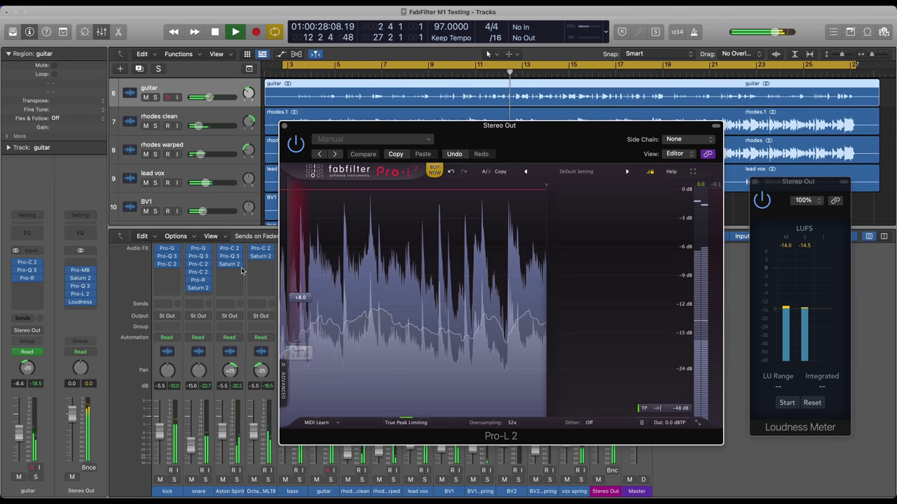
Open the Stereo Out Pro-MB and solo its low band near 100 Hz, then unsolo it.
{"action": "left_click", "coordinate": [80, 273]}
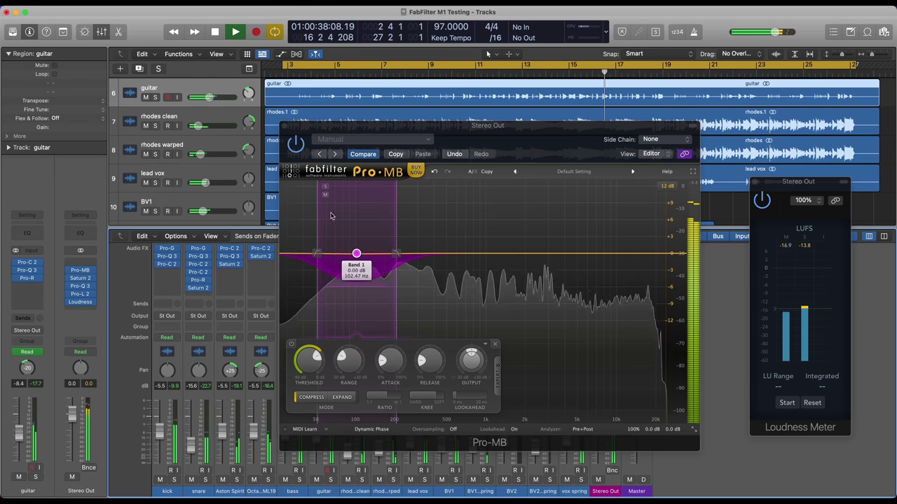
{"action": "left_click", "coordinate": [326, 188]}
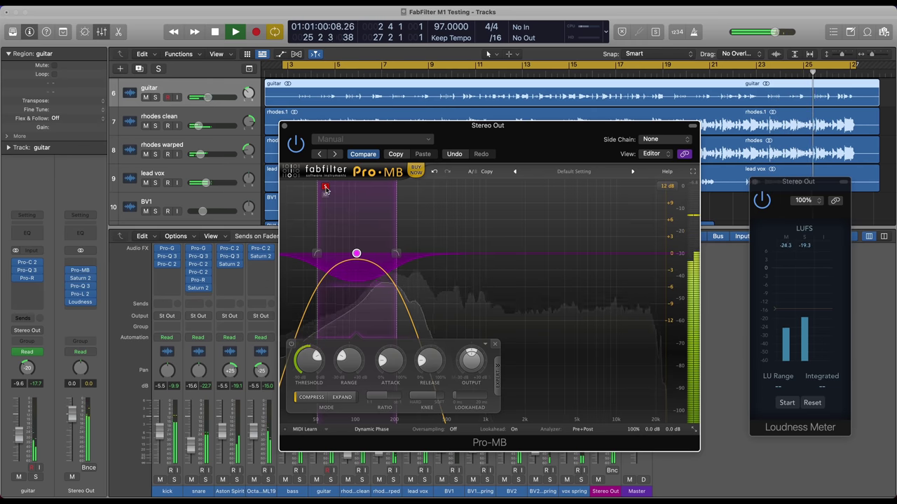
{"action": "left_click", "coordinate": [325, 188]}
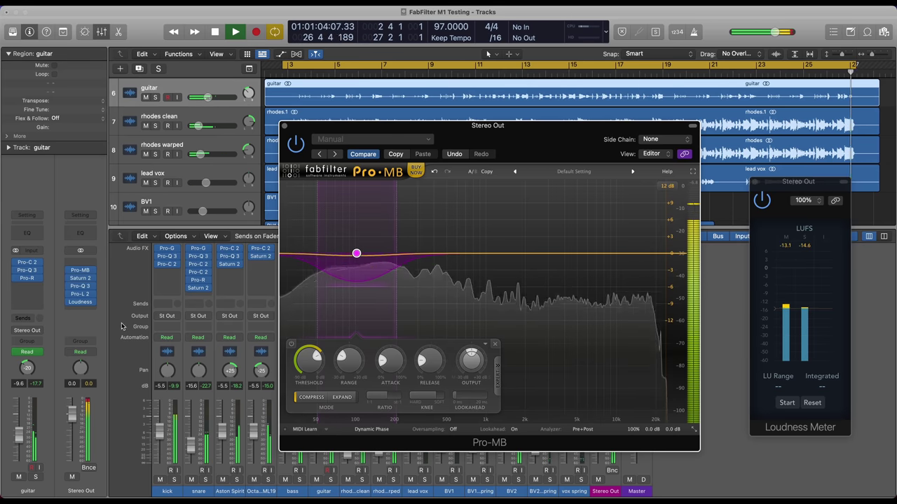
Show the Stereo Out's Saturn 2 Warm Tape saturation and compare the mix bypassed versus active.
{"action": "left_click", "coordinate": [79, 279]}
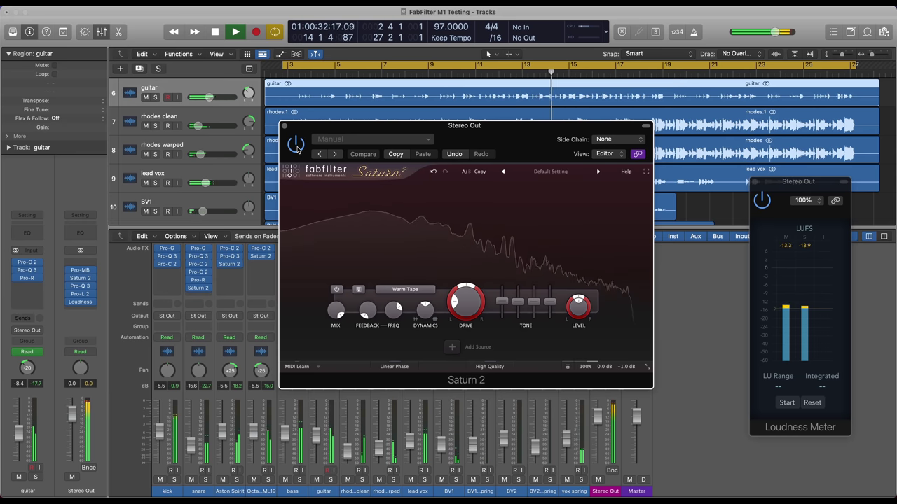
{"action": "left_click", "coordinate": [296, 144]}
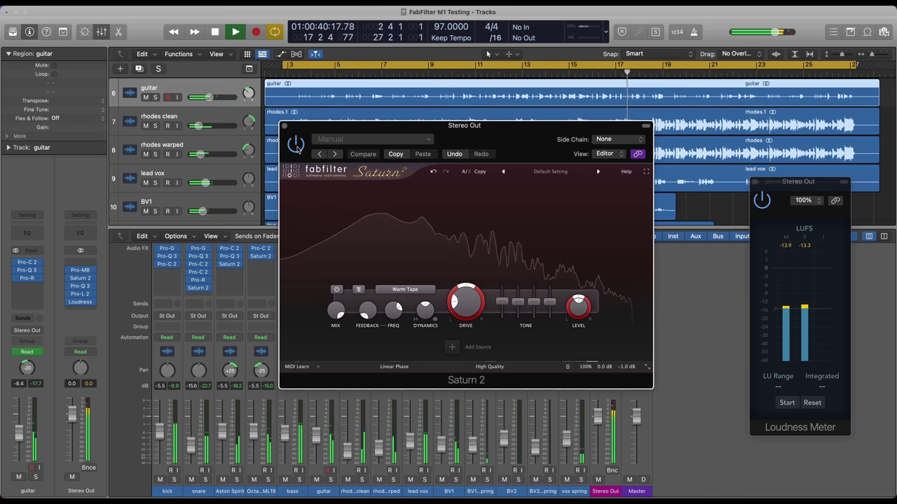
{"action": "left_click", "coordinate": [296, 145]}
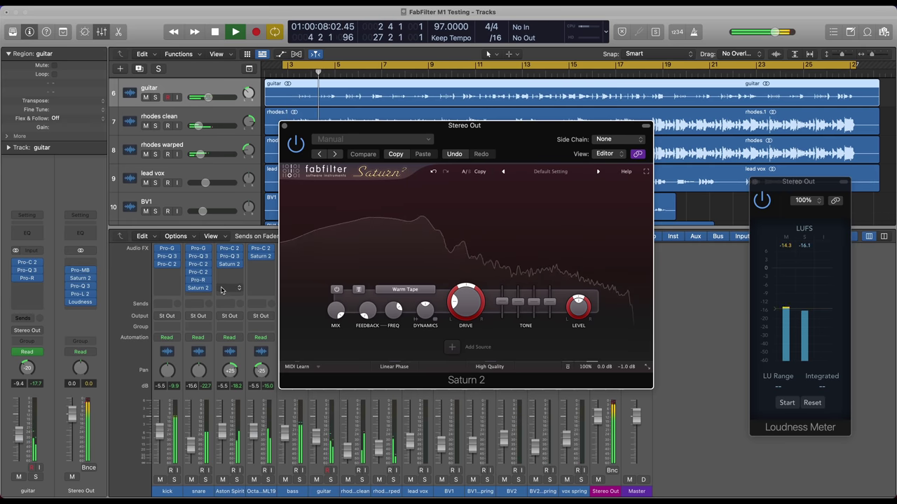
Stop the song's playback from the Stereo Out channel strip.
{"action": "mouse_move", "coordinate": [79, 295]}
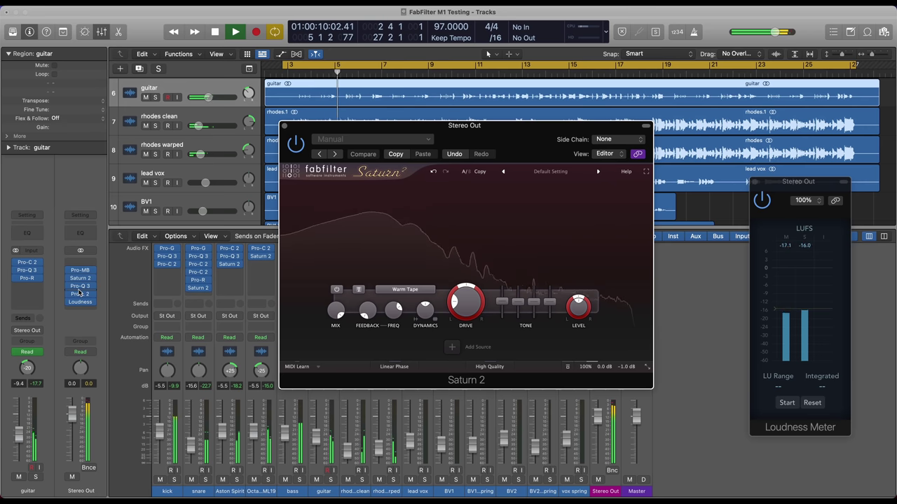
{"action": "key", "text": "space"}
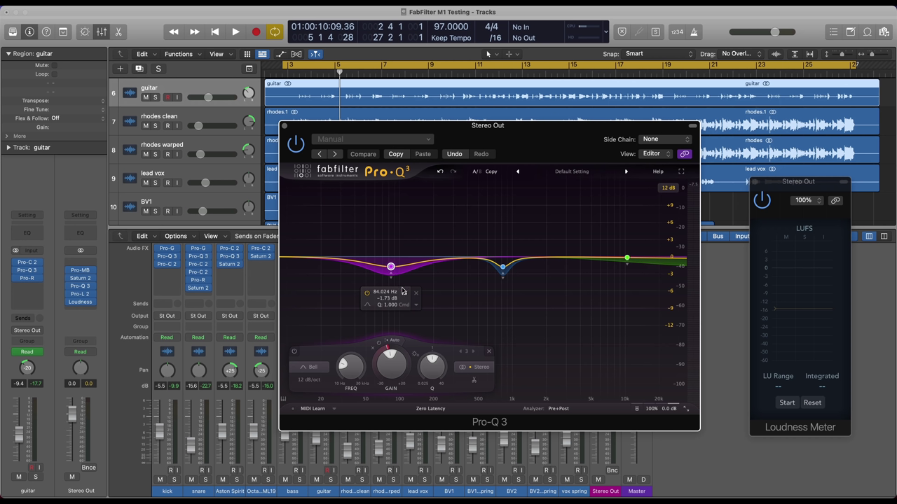
{"action": "left_click", "coordinate": [404, 295]}
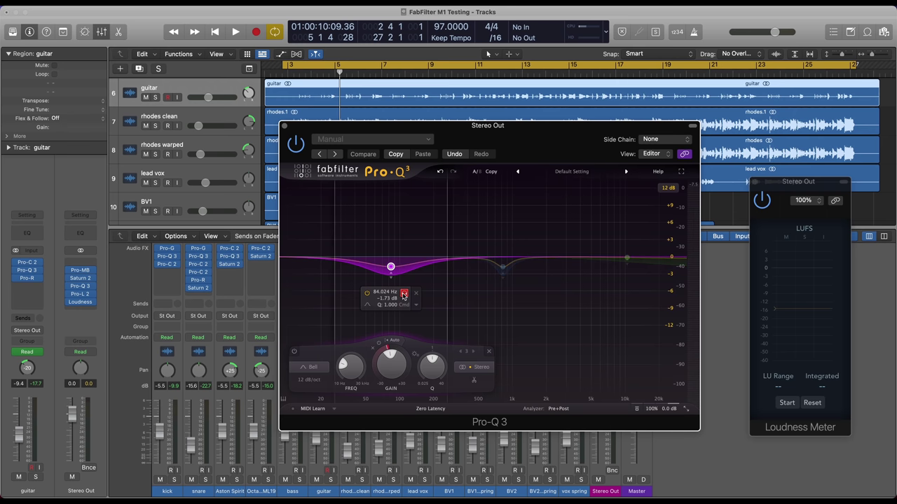
{"action": "left_click", "coordinate": [404, 295]}
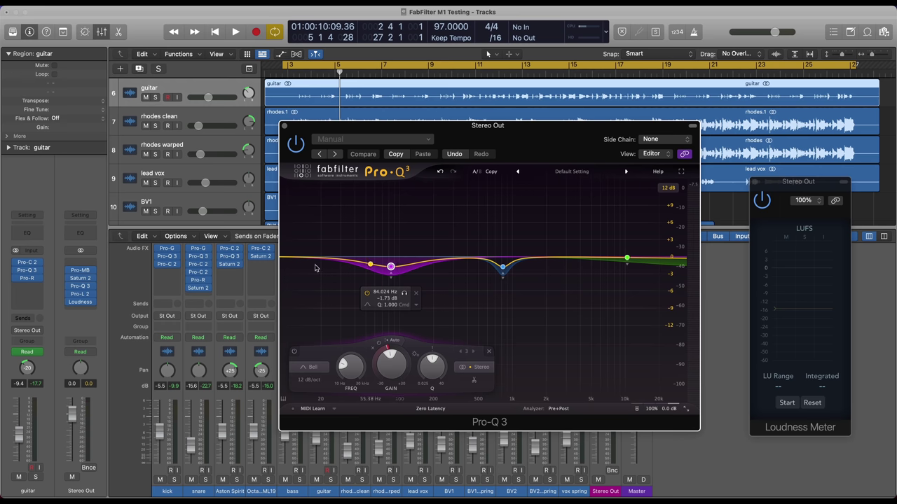
{"action": "left_click", "coordinate": [79, 271]}
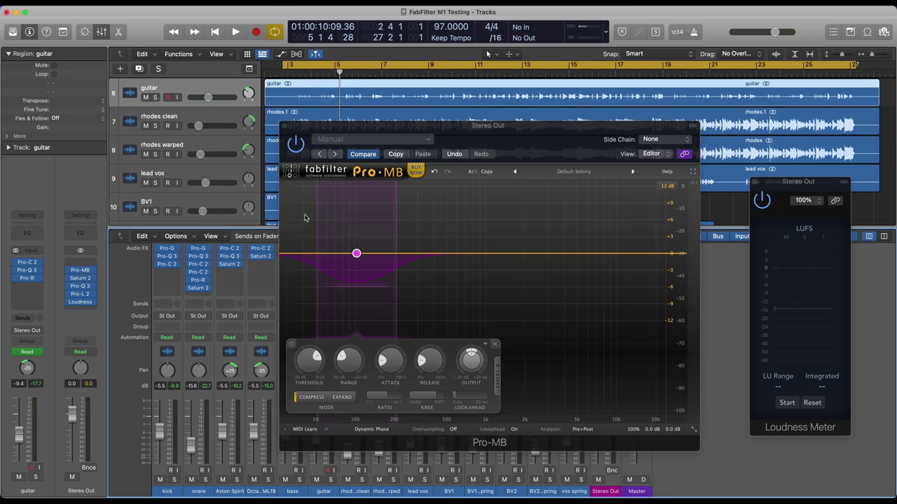
{"action": "left_click", "coordinate": [325, 189]}
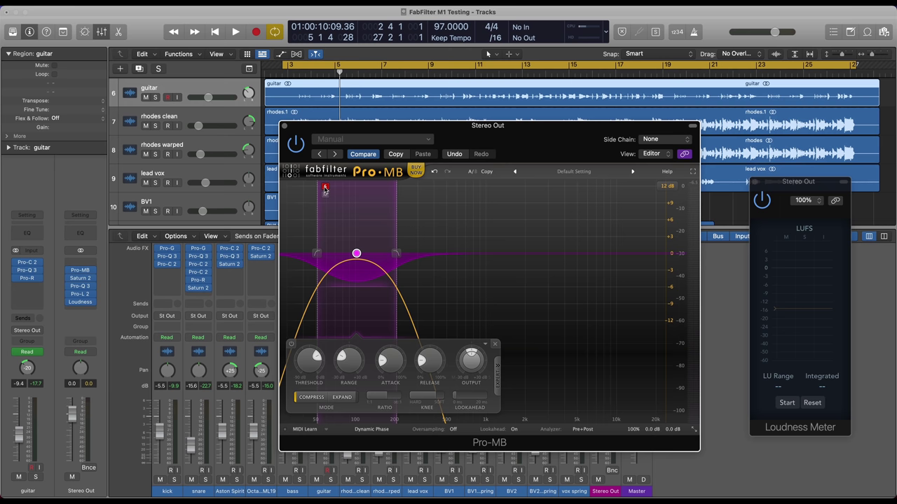
{"action": "left_click", "coordinate": [324, 188]}
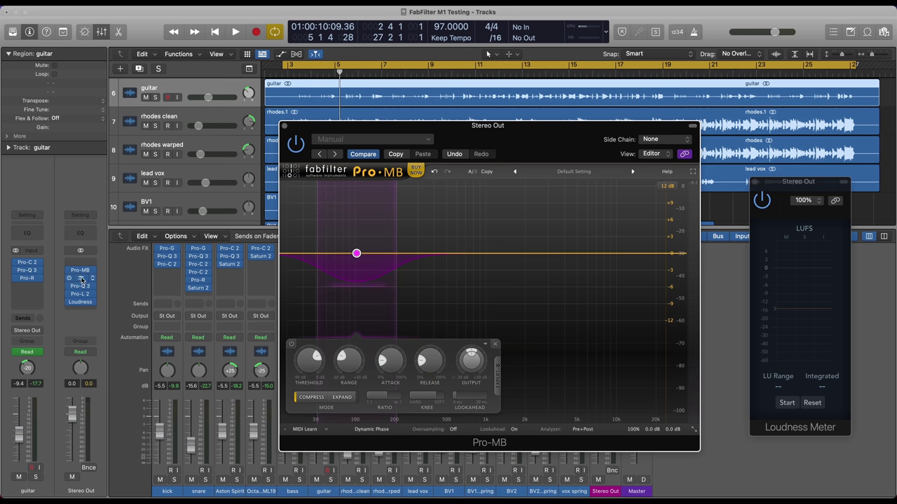
{"action": "left_click", "coordinate": [80, 287]}
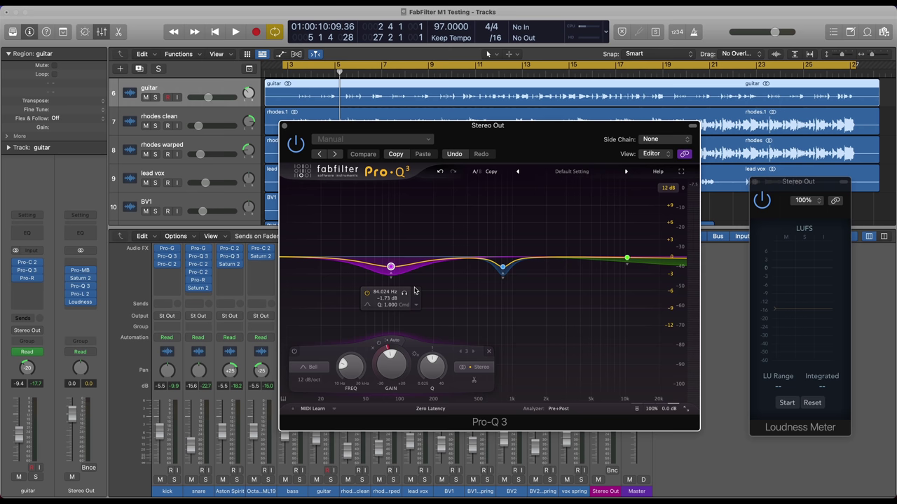
During playback, solo the Pro-Q 3 low bell band and move it from 66 Hz to about 88.6 Hz.
{"action": "key", "text": "space"}
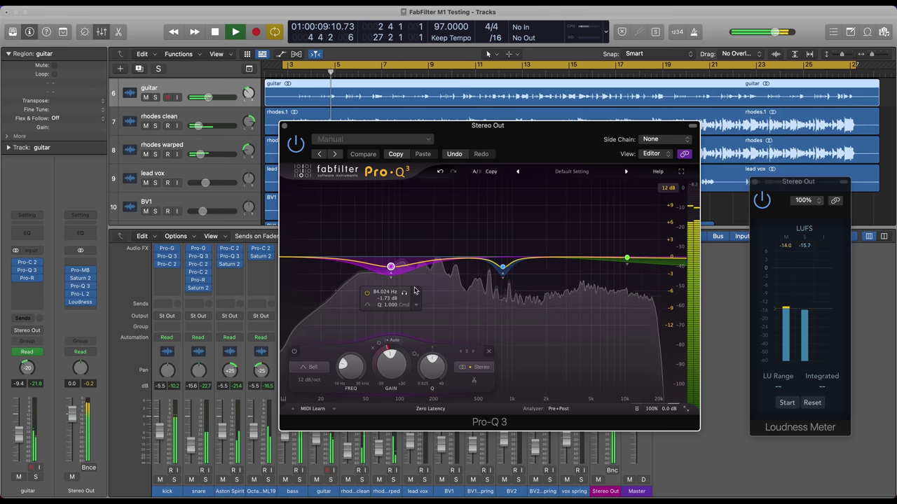
{"action": "left_click", "coordinate": [404, 294]}
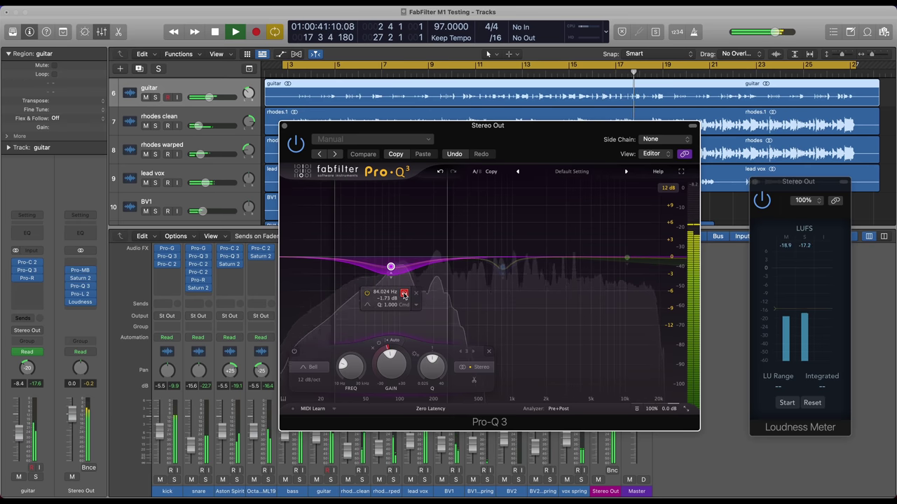
{"action": "left_click_drag", "start_coordinate": [404, 295], "coordinate": [391, 295]}
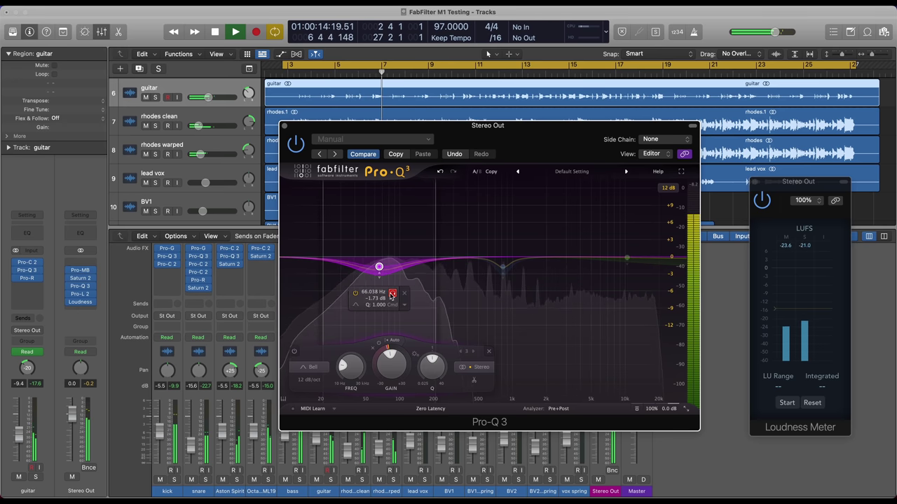
{"action": "left_click_drag", "start_coordinate": [392, 295], "coordinate": [401, 295]}
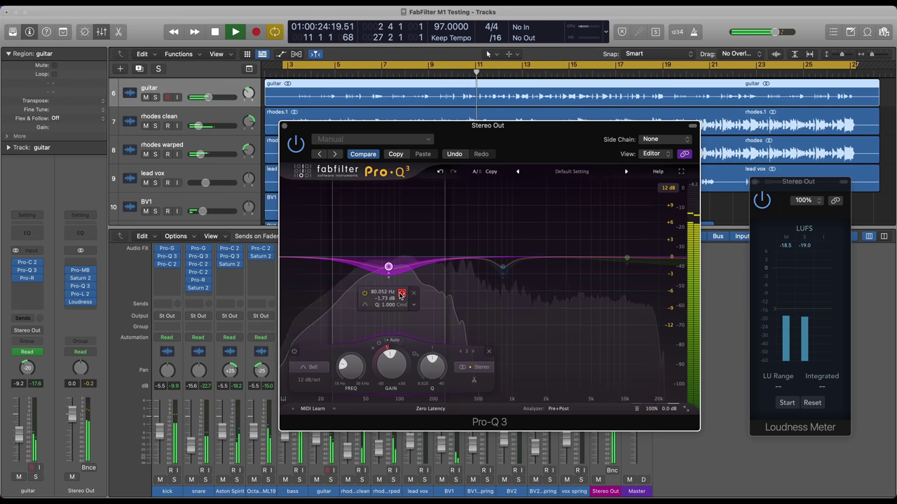
{"action": "left_click_drag", "start_coordinate": [401, 294], "coordinate": [404, 296]}
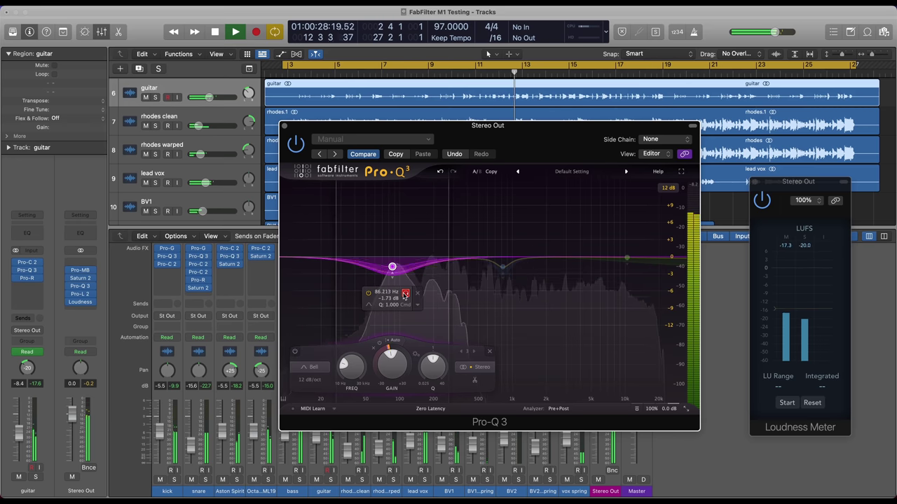
{"action": "left_click_drag", "start_coordinate": [405, 295], "coordinate": [405, 295]}
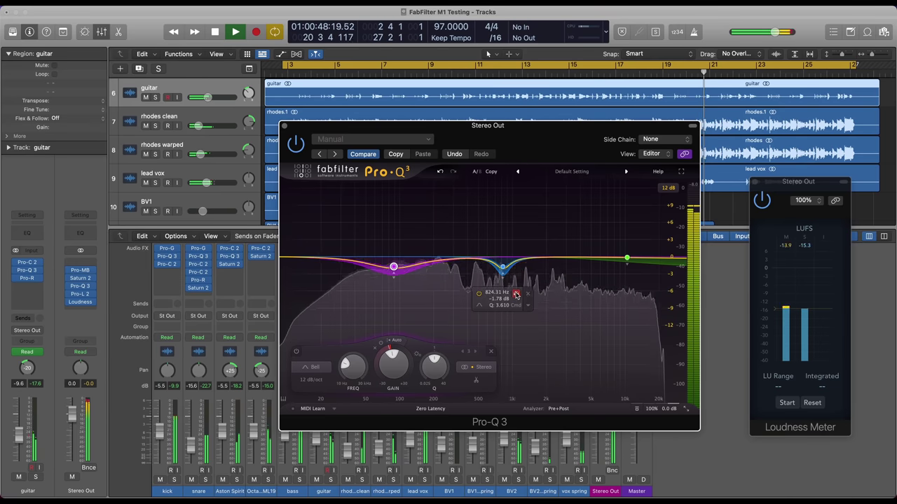
{"action": "left_click", "coordinate": [516, 294]}
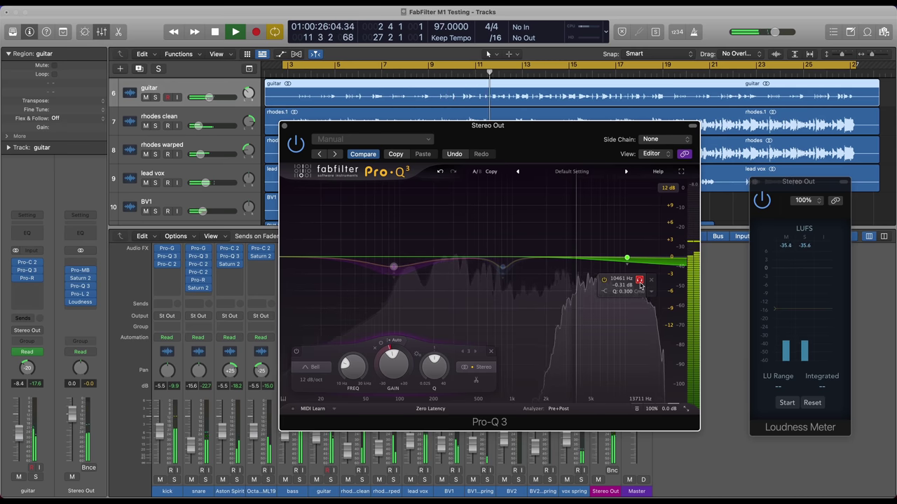
{"action": "left_click", "coordinate": [640, 284]}
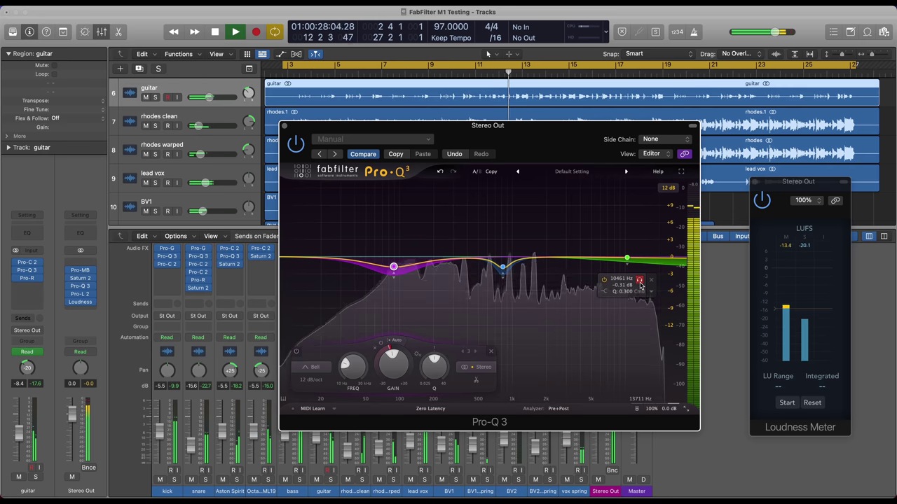
Show the Stereo Out's Pro-L 2 limiter (True Peak, 32x oversampling) and stop playback.
{"action": "left_click", "coordinate": [82, 295]}
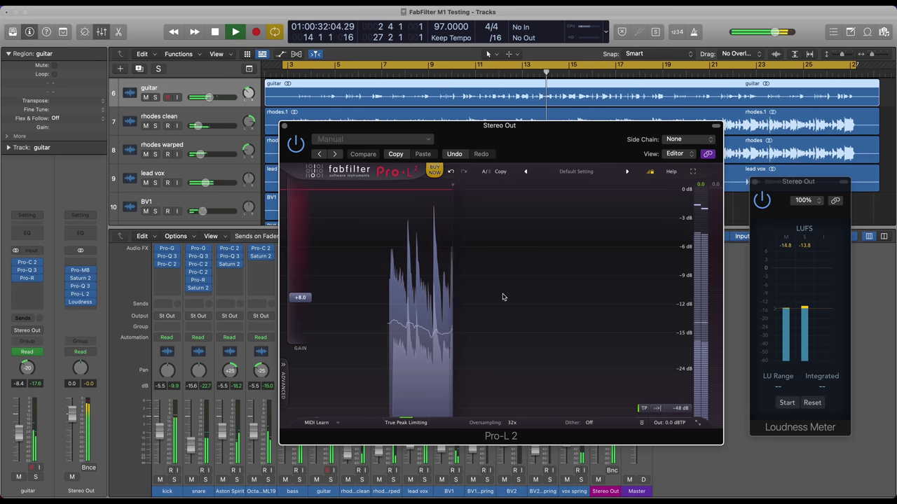
{"action": "key", "text": "space"}
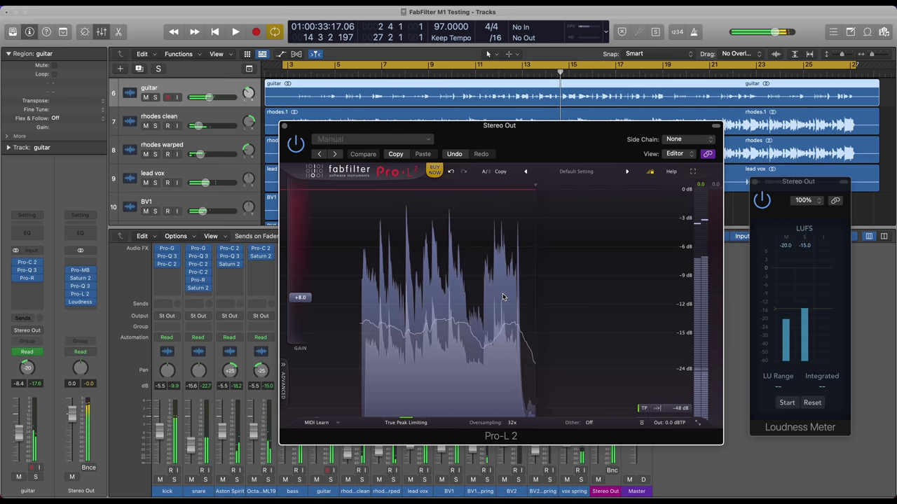